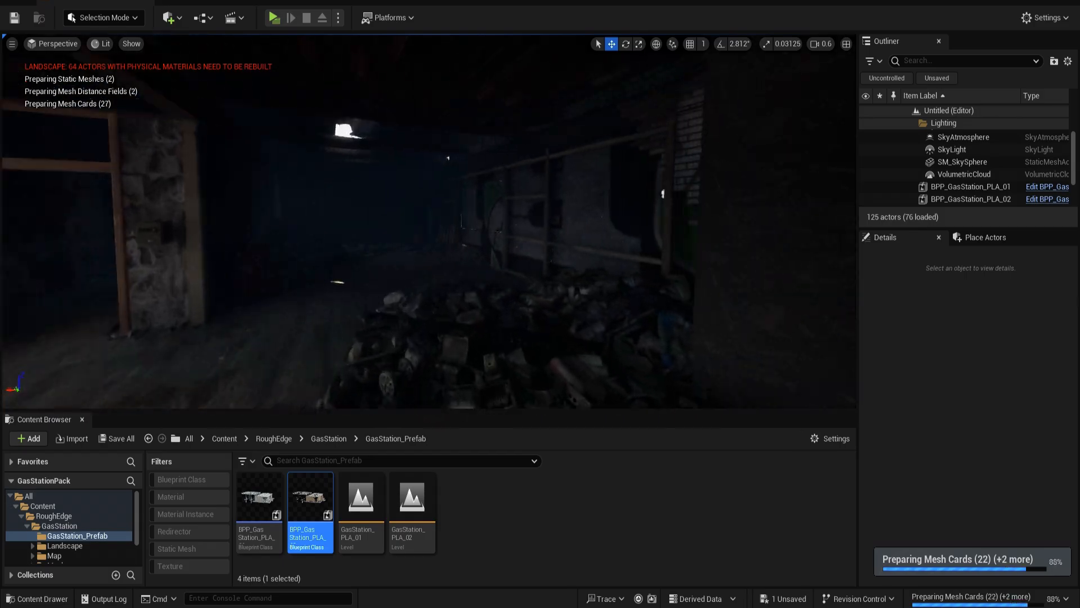
Duplicate the BPP_GasStation_PLA_01 gas station onto the empty ground beside the original buildings
{"action": "scroll", "coordinate": [429, 221], "scroll_direction": "up", "scroll_amount": 3}
{"action": "key", "text": "s"}
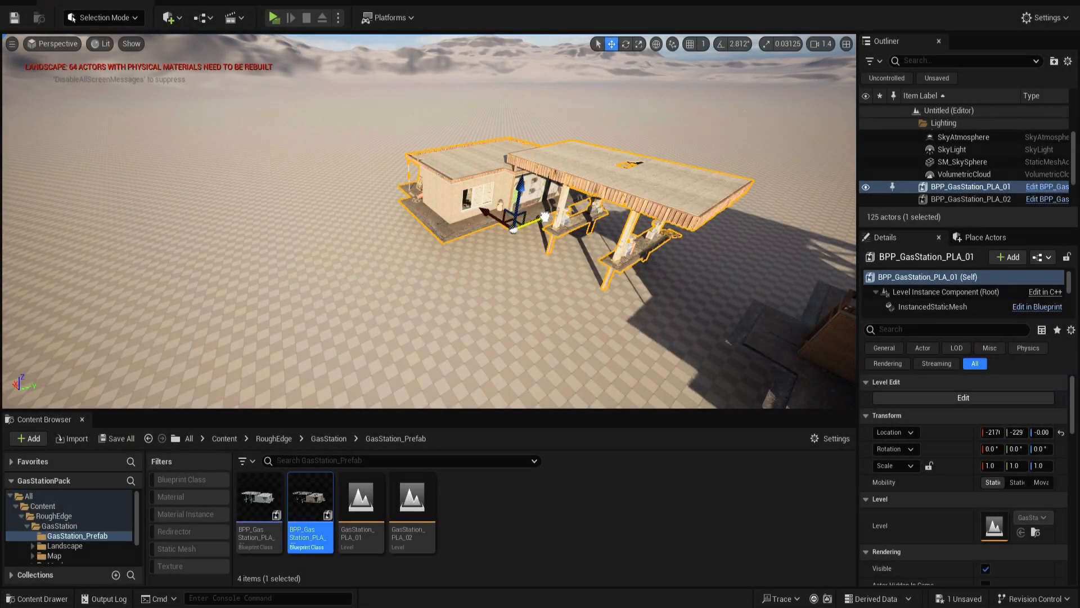
{"action": "left_click_drag", "start_coordinate": [544, 216], "coordinate": [265, 319], "text": "alt"}
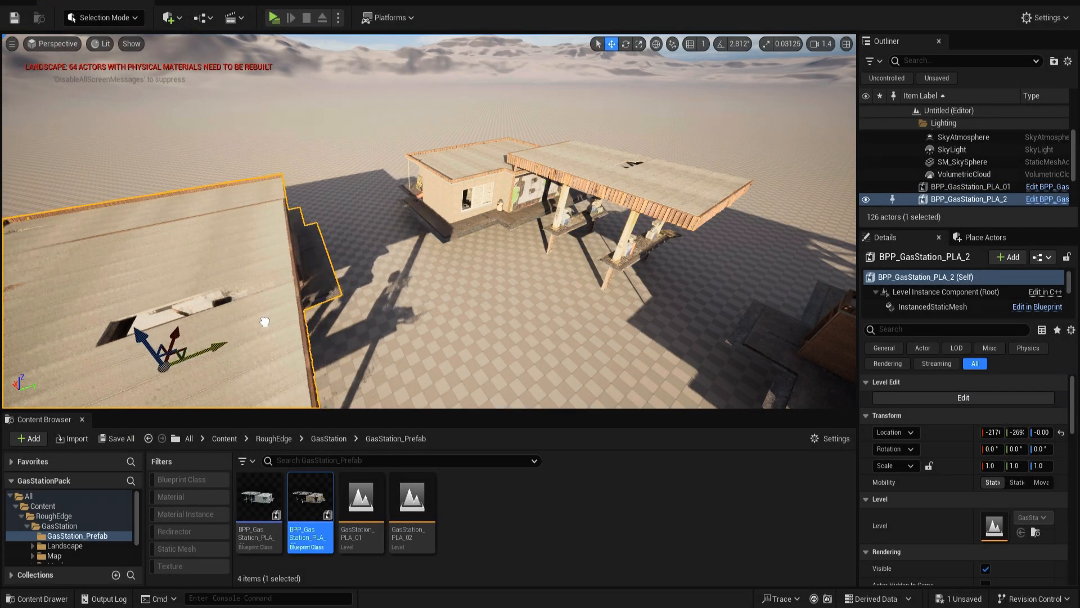
{"action": "key", "text": "s"}
{"action": "right_click_drag", "start_coordinate": [264, 319], "coordinate": [174, 329]}
{"action": "scroll", "coordinate": [265, 318], "scroll_direction": "up", "scroll_amount": 1}
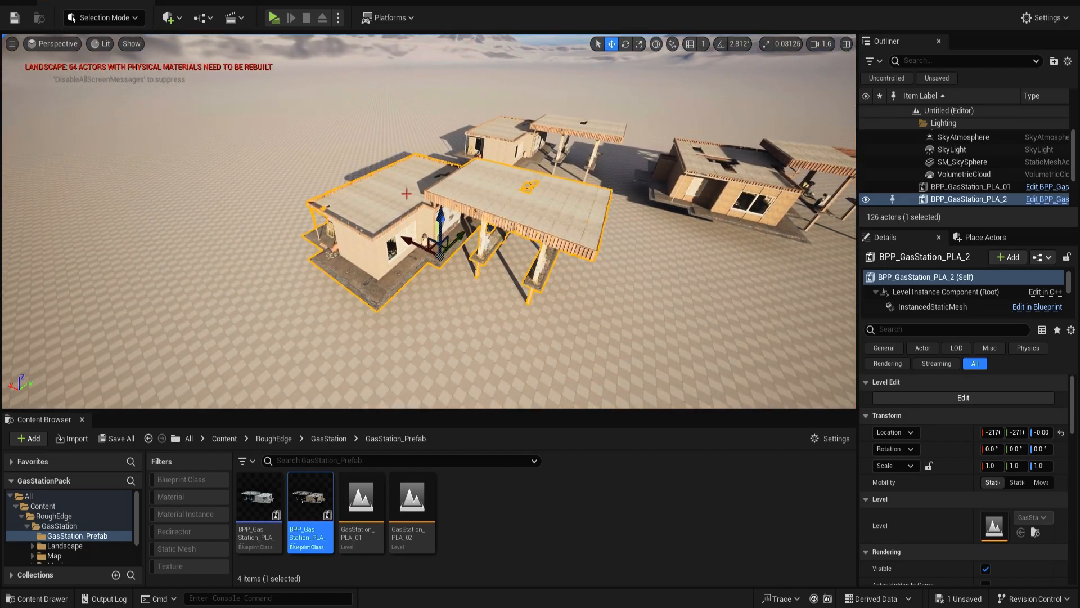
Break the duplicated gas station's packed level actor into its individual actors
{"action": "right_click", "coordinate": [408, 193]}
{"action": "mouse_move", "coordinate": [492, 502]}
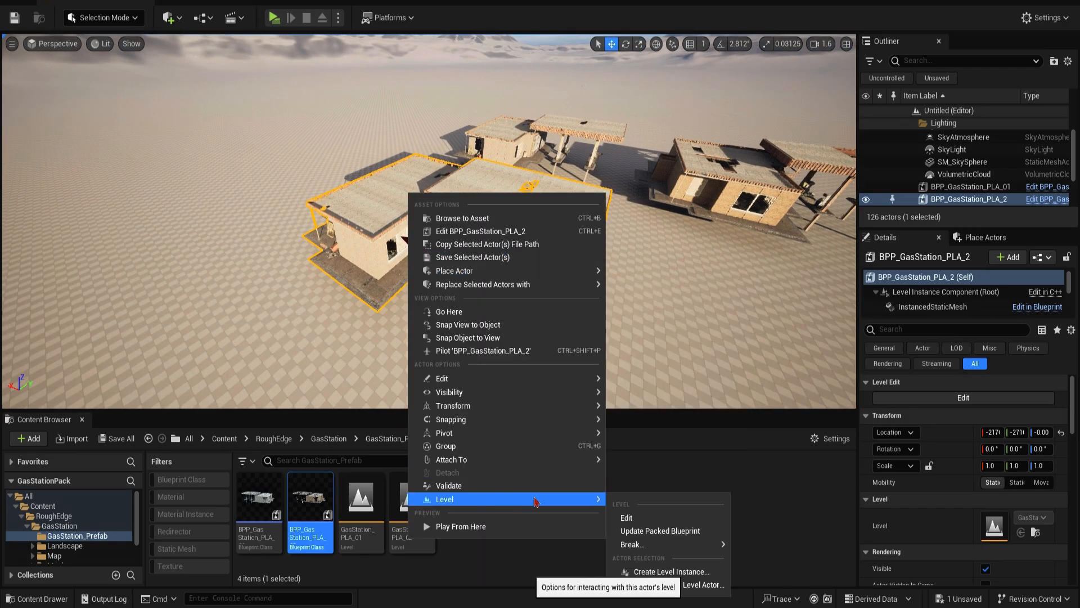
{"action": "mouse_move", "coordinate": [683, 546]}
{"action": "left_click", "coordinate": [780, 583]}
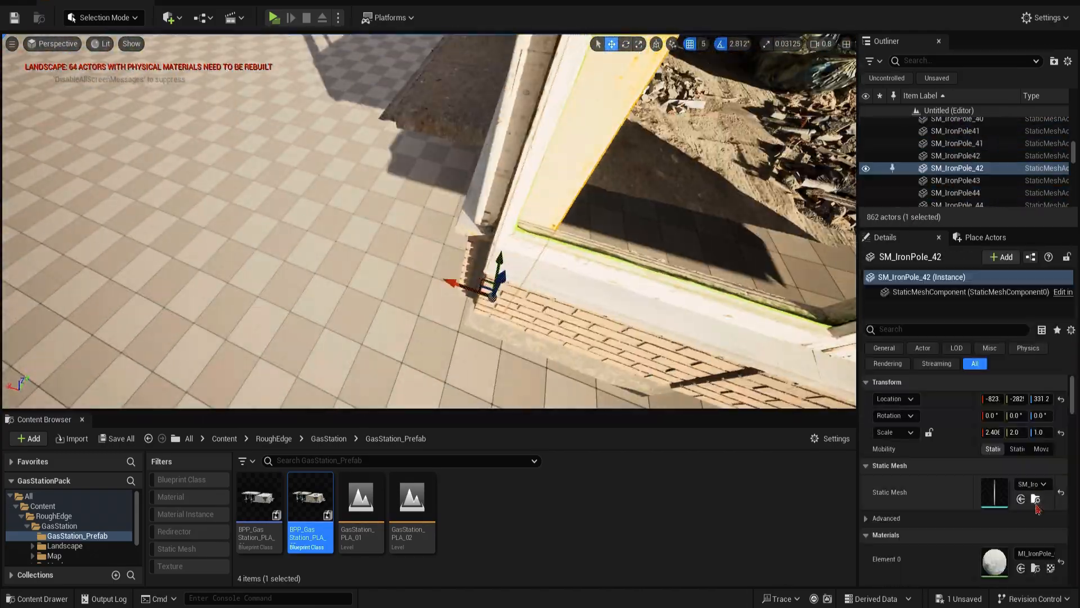
Locate the selected iron pole's mesh asset and place the SM_OldWoodenPallet mesh in the scene by the fuel pumps
{"action": "left_click", "coordinate": [1035, 499]}
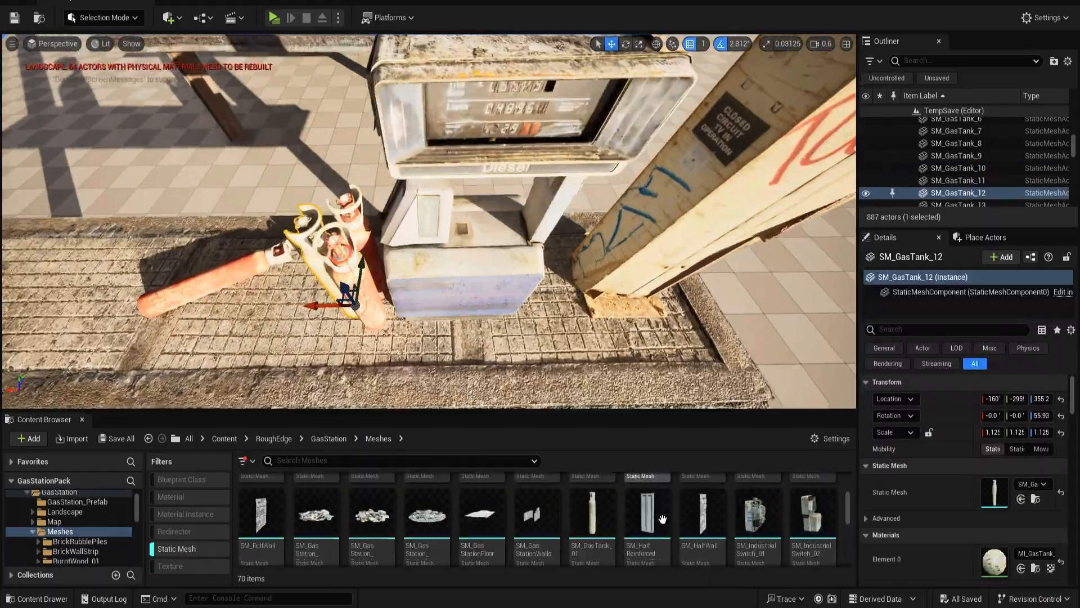
{"action": "scroll", "coordinate": [535, 518], "scroll_direction": "down", "scroll_amount": 5}
{"action": "left_click_drag", "start_coordinate": [647, 509], "coordinate": [437, 283]}
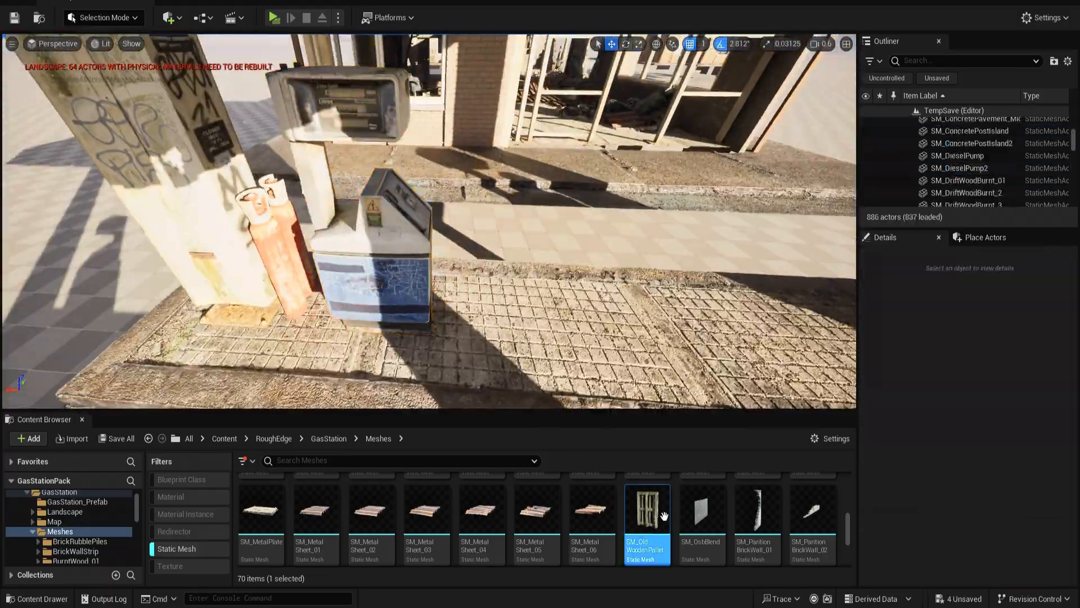
Reapply the Static Mesh asset filter and pick the SM_MetalPlate mesh
{"action": "scroll", "coordinate": [663, 511], "scroll_direction": "down", "scroll_amount": 2}
{"action": "left_click", "coordinate": [174, 548]}
{"action": "left_click", "coordinate": [174, 548]}
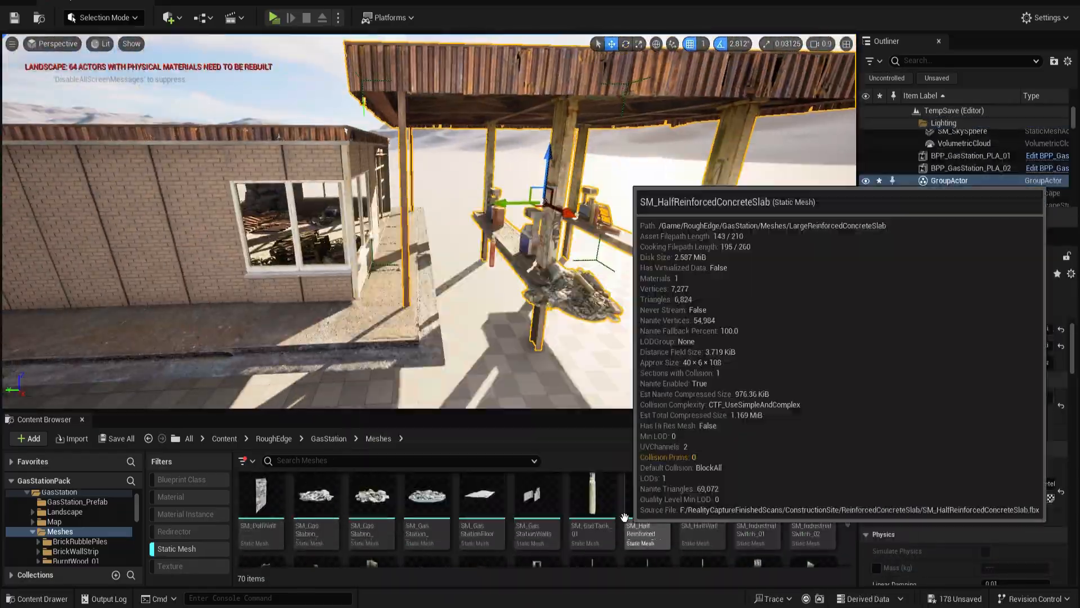
{"action": "scroll", "coordinate": [370, 482], "scroll_direction": "down", "scroll_amount": 1}
{"action": "left_click", "coordinate": [260, 511]}
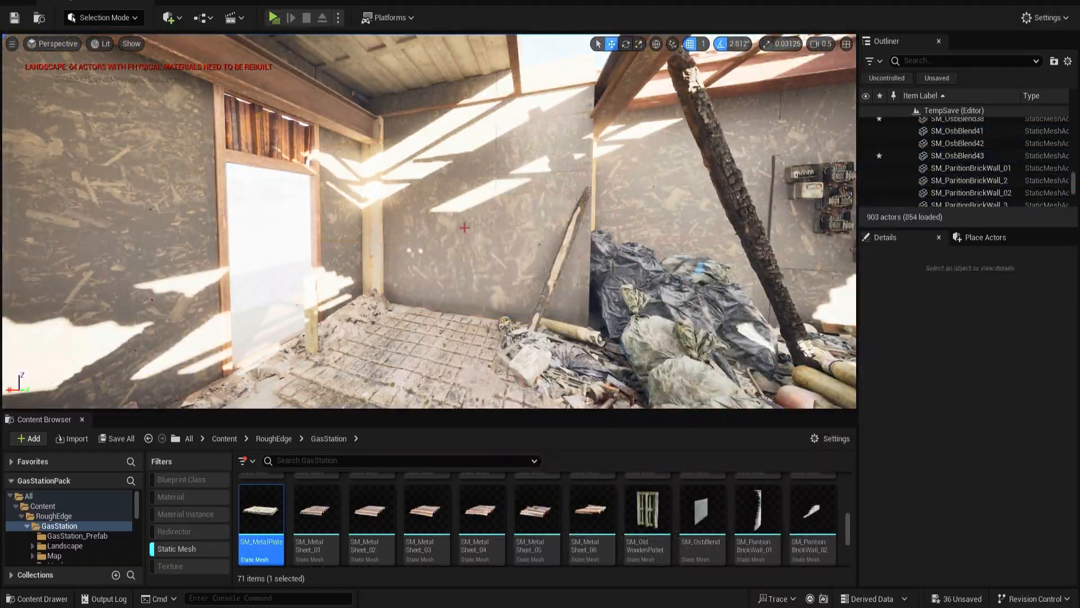
Delete the OSB wall panel SM_OsbBlend5 inside the building
{"action": "right_click_drag", "start_coordinate": [464, 227], "coordinate": [477, 221]}
{"action": "key", "text": "w"}
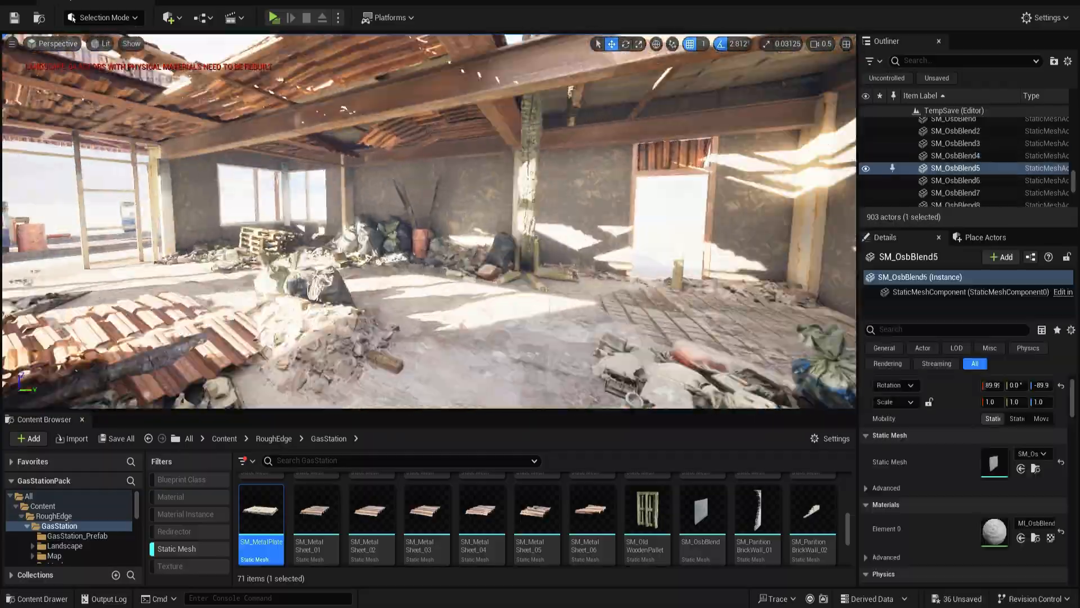
{"action": "key", "text": "Delete"}
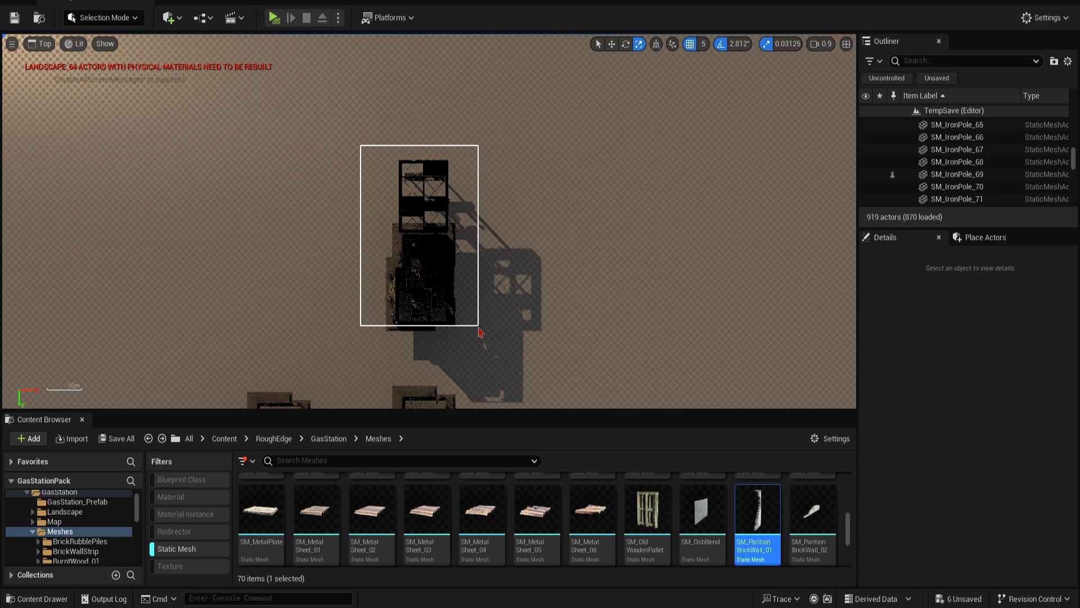
Select all pieces of the edited gas station in the top view, excluding the landscape section and SM_SkySphere
{"action": "left_click_drag", "start_coordinate": [476, 341], "coordinate": [477, 341]}
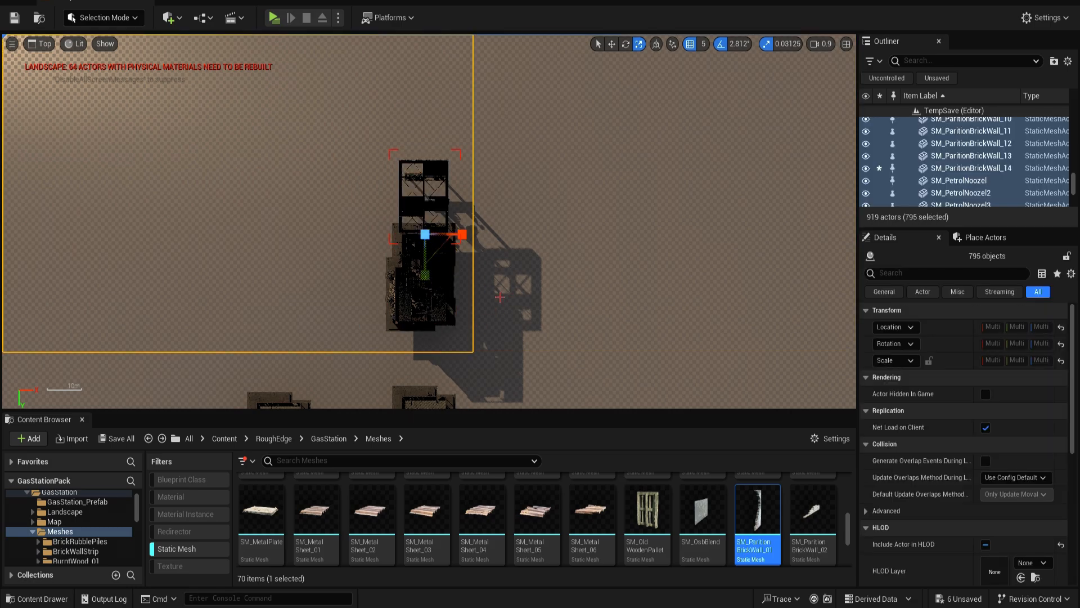
{"action": "left_click", "coordinate": [330, 276], "text": "ctrl"}
{"action": "scroll", "coordinate": [1042, 179], "scroll_direction": "up", "scroll_amount": 2}
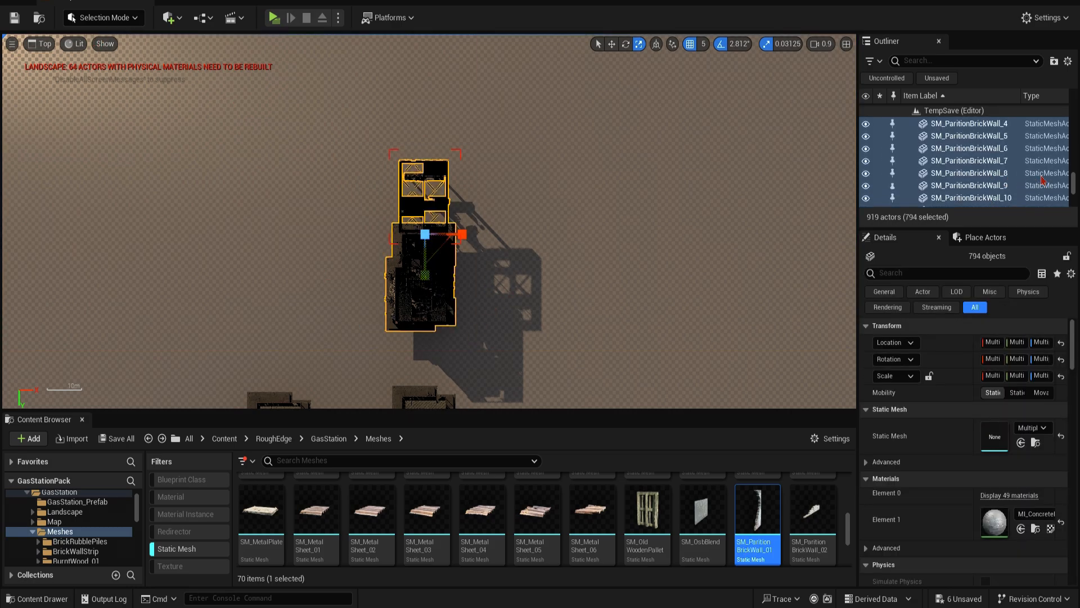
{"action": "left_click_drag", "start_coordinate": [1074, 190], "coordinate": [1072, 113]}
{"action": "left_click", "coordinate": [963, 197], "text": "ctrl"}
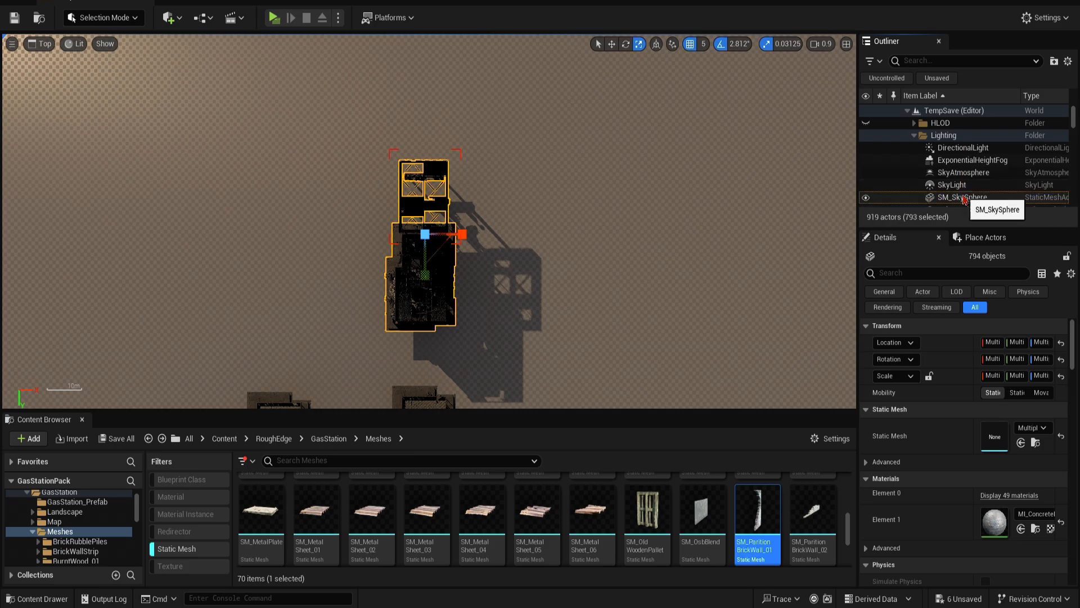
Return to the perspective view and create a packed level actor from the selected pieces with pivot type Center Min Z
{"action": "left_click", "coordinate": [45, 45]}
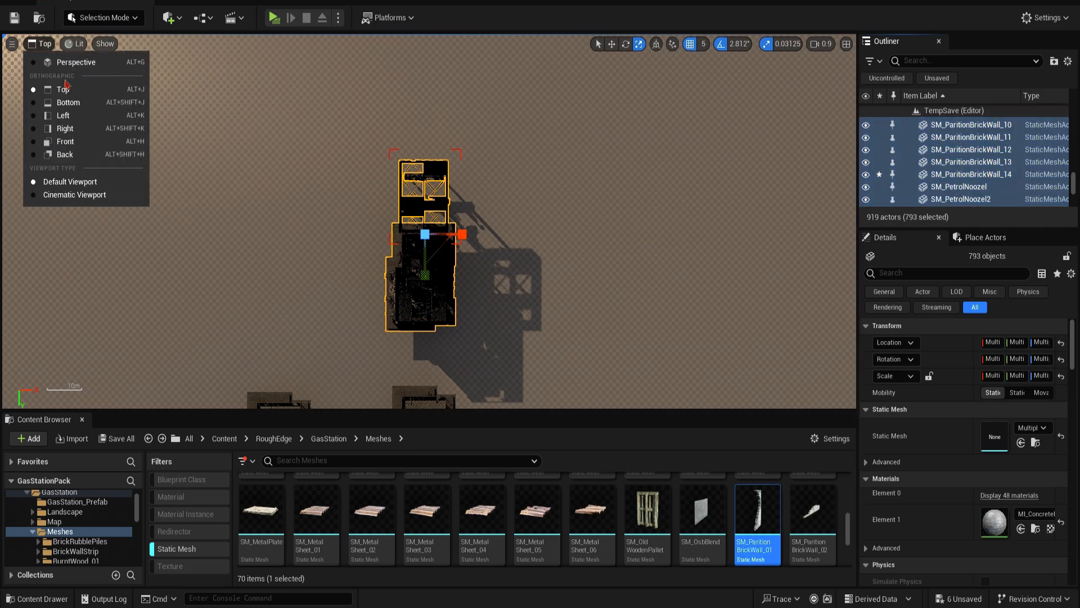
{"action": "left_click", "coordinate": [72, 62]}
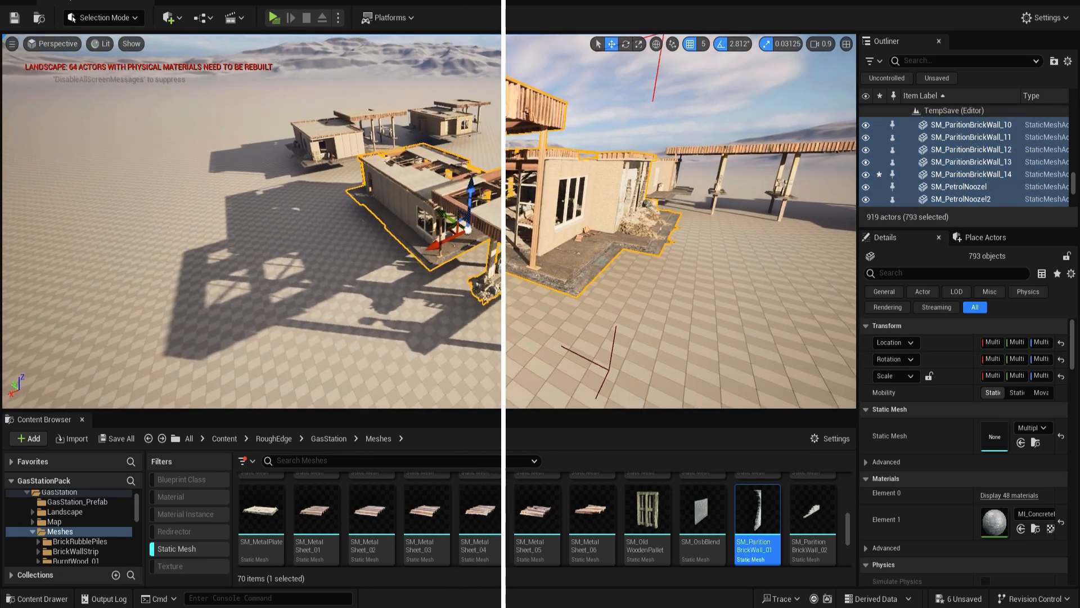
{"action": "mouse_move", "coordinate": [482, 549]}
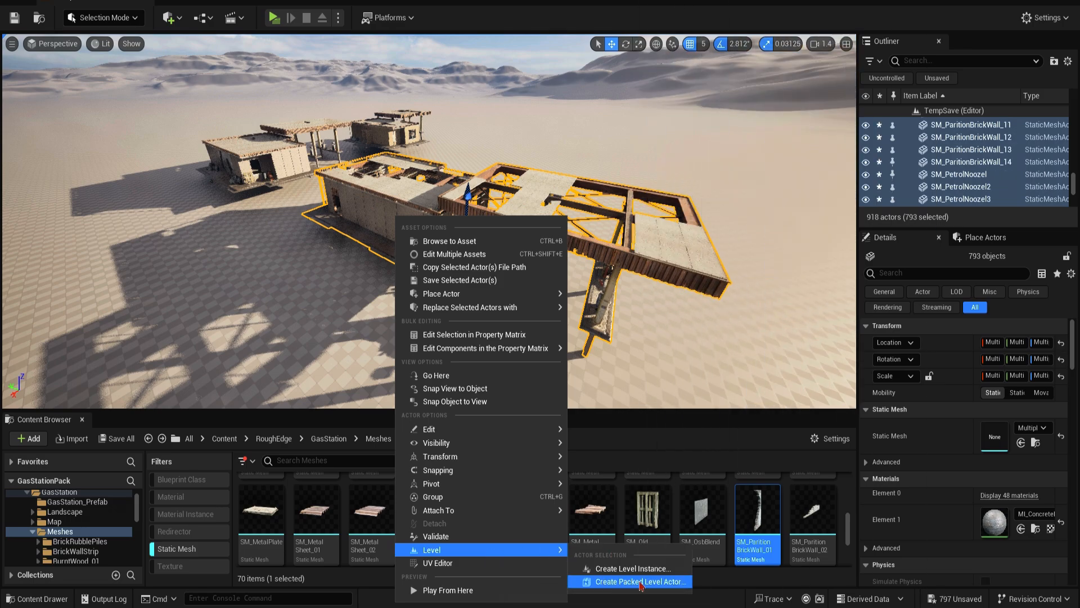
{"action": "left_click", "coordinate": [640, 582]}
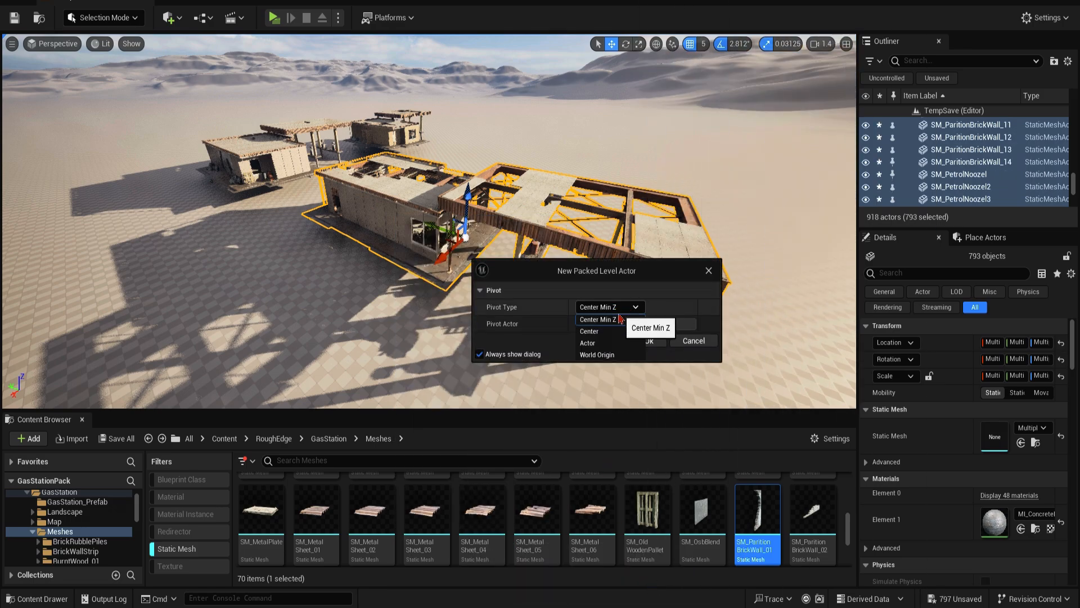
{"action": "left_click", "coordinate": [619, 319]}
{"action": "left_click", "coordinate": [651, 342]}
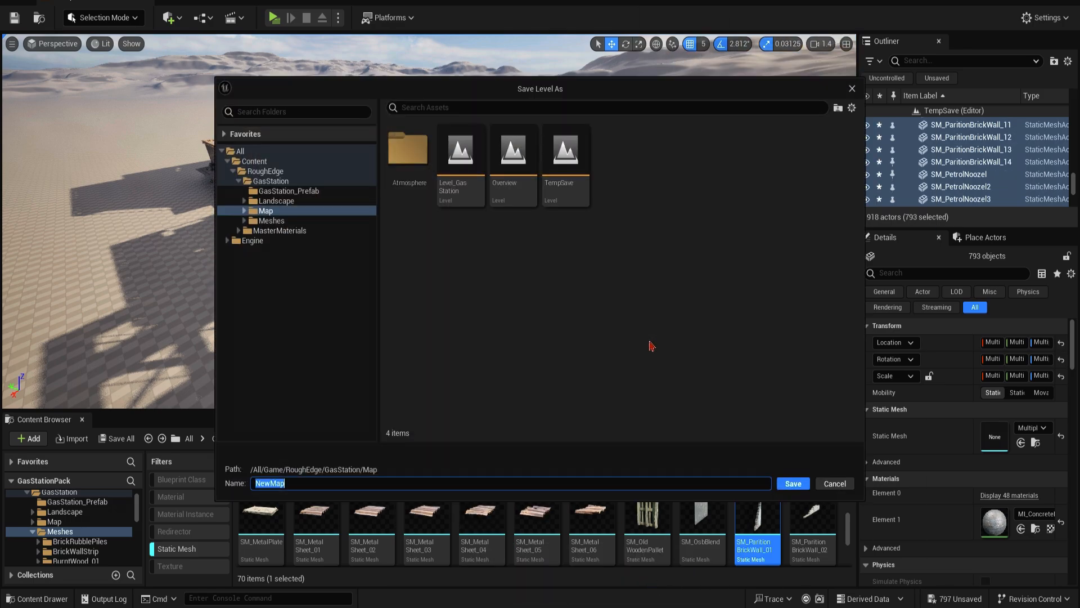
Save the packed level as GasStation_PLA_03 in the GasStation_Prefab folder
{"action": "left_click", "coordinate": [273, 221]}
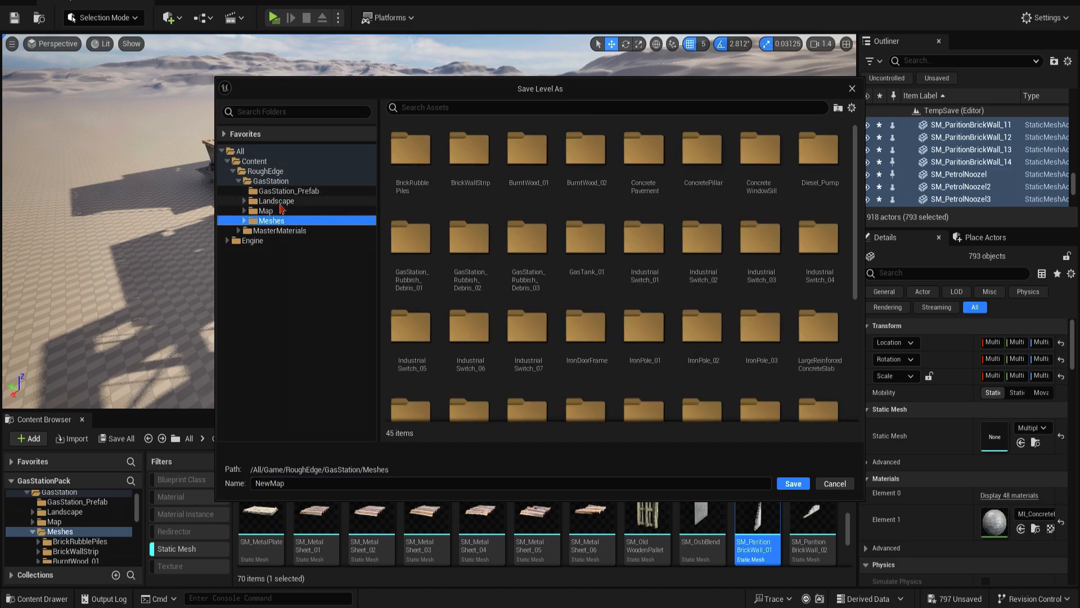
{"action": "left_click", "coordinate": [287, 191]}
{"action": "left_click", "coordinate": [460, 155]}
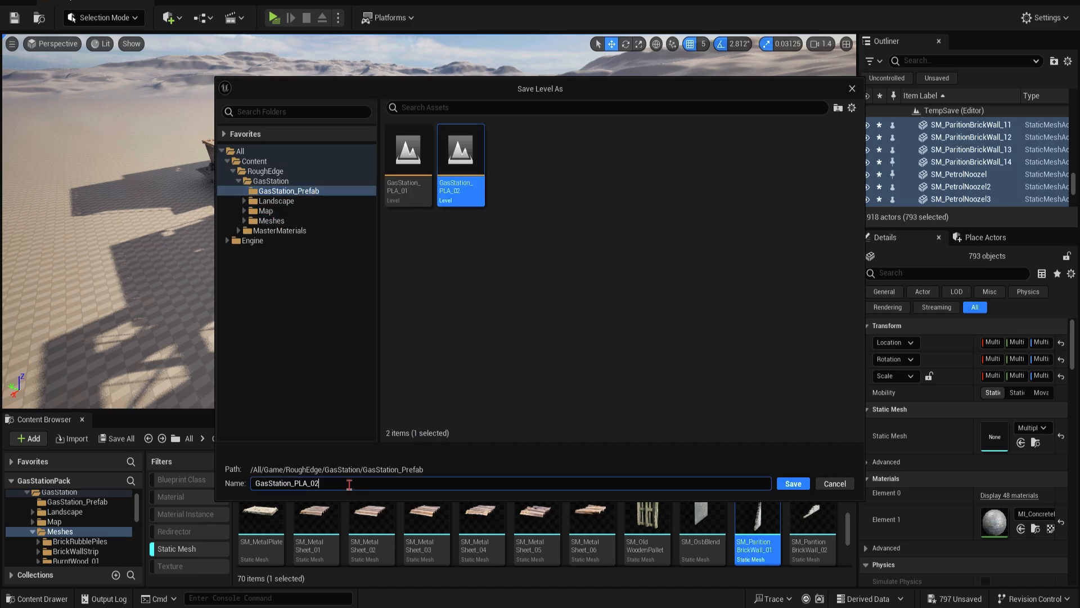
{"action": "left_click", "coordinate": [793, 483]}
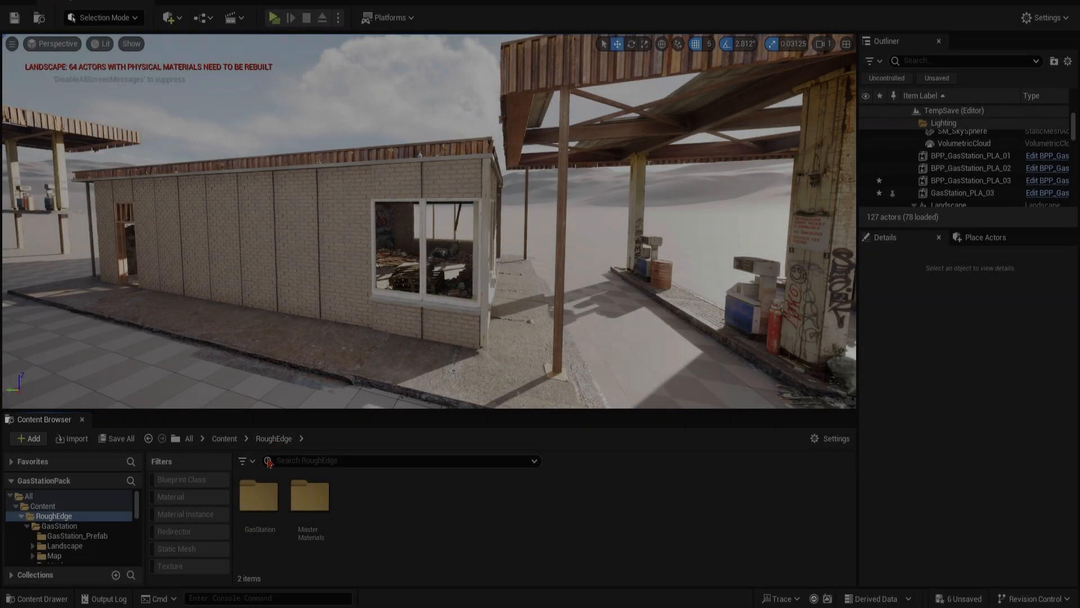
Open the decal materials under MasterMaterials and place the MI_Graffiti_02 decal on the long brick wall
{"action": "double_click", "coordinate": [310, 500]}
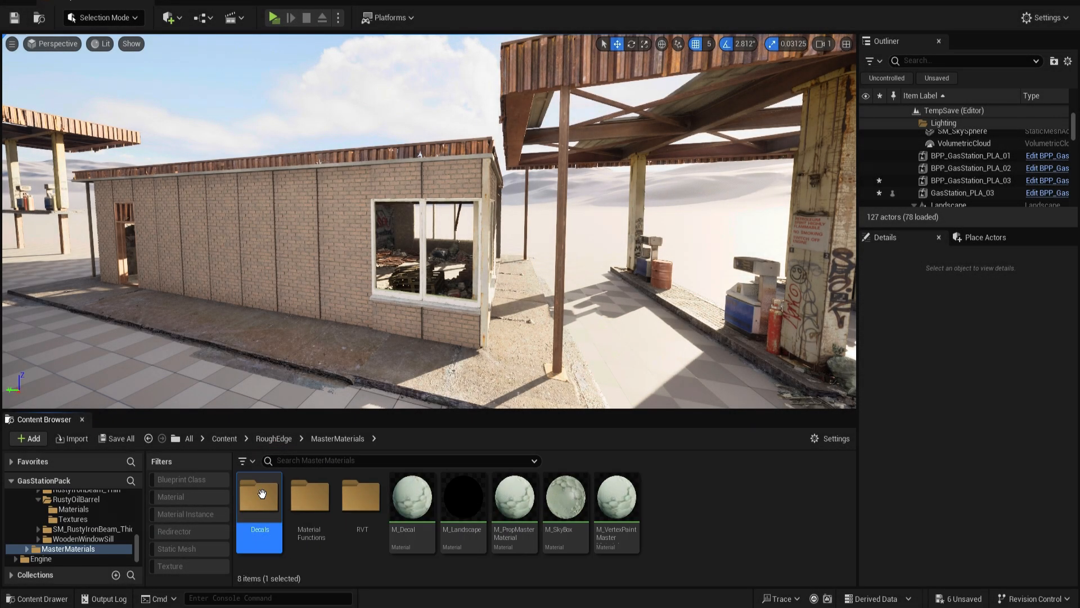
{"action": "double_click", "coordinate": [262, 497]}
{"action": "double_click", "coordinate": [265, 507]}
{"action": "right_click_drag", "start_coordinate": [394, 270], "coordinate": [304, 270]}
{"action": "left_click_drag", "start_coordinate": [361, 497], "coordinate": [451, 257]}
Rotate the graffiti decal by about -87° and about -93° so it faces the wall and reads upright
{"action": "right_click_drag", "start_coordinate": [452, 257], "coordinate": [393, 248]}
{"action": "key", "text": "e"}
{"action": "left_click_drag", "start_coordinate": [300, 191], "coordinate": [353, 293]}
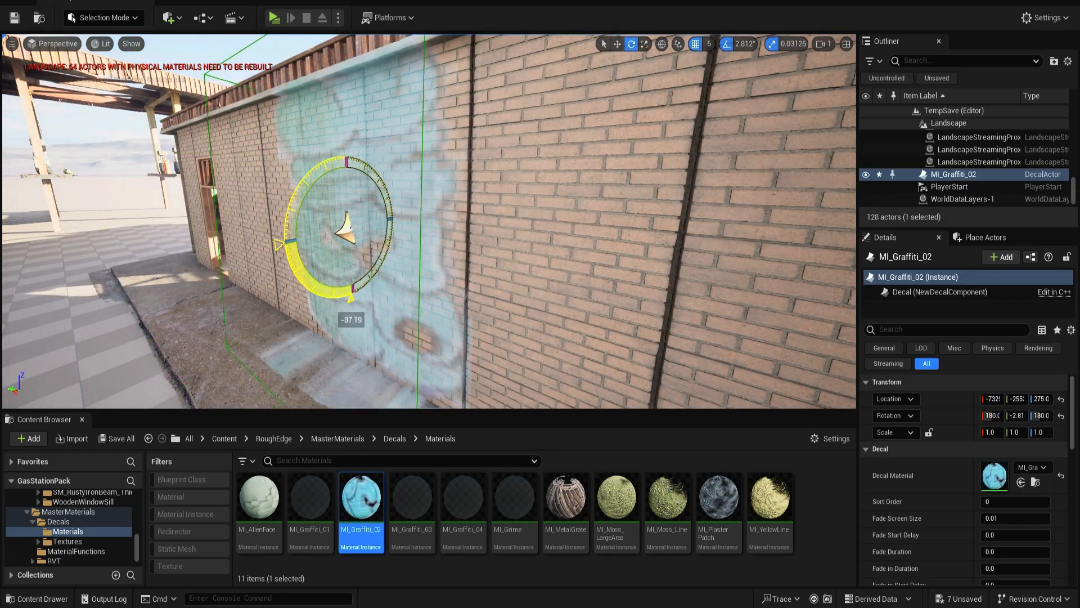
{"action": "right_click_drag", "start_coordinate": [352, 294], "coordinate": [438, 281]}
{"action": "left_click_drag", "start_coordinate": [414, 190], "coordinate": [449, 249]}
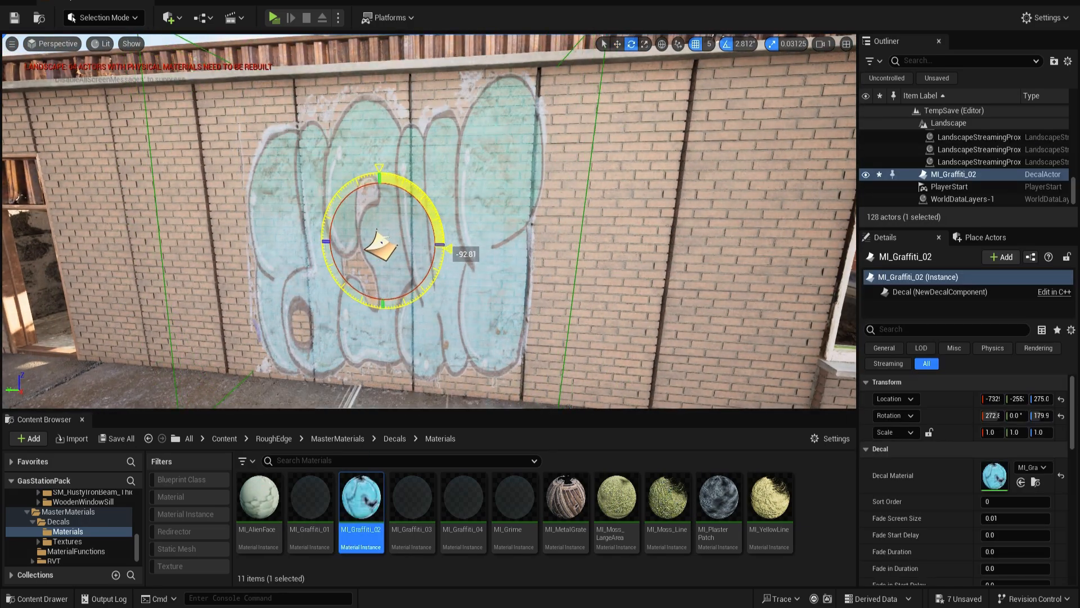
Reduce the graffiti decal's projection depth and widen it along the brick wall to a scale of about 1.72
{"action": "right_click_drag", "start_coordinate": [388, 245], "coordinate": [329, 241]}
{"action": "key", "text": "r"}
{"action": "left_click_drag", "start_coordinate": [392, 228], "coordinate": [363, 234]}
{"action": "right_click_drag", "start_coordinate": [362, 234], "coordinate": [436, 237]}
{"action": "left_click_drag", "start_coordinate": [440, 238], "coordinate": [433, 238]}
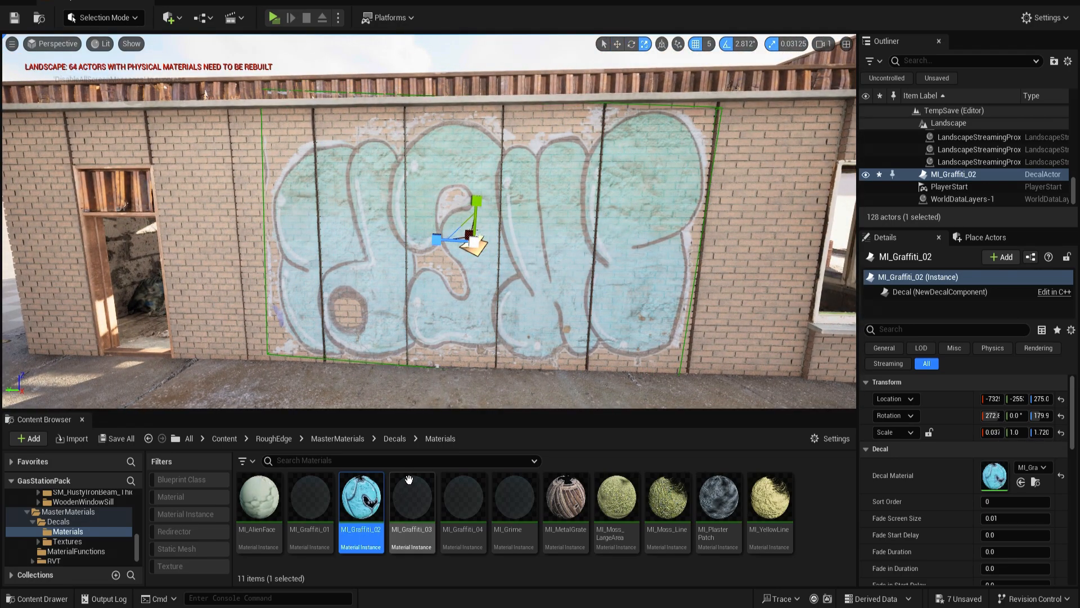
Duplicate the graffiti decal along the wall and assign MI_Graffiti_03 as the copy's decal material
{"action": "key", "text": "w"}
{"action": "mouse_move", "coordinate": [417, 315]}
{"action": "right_mouse_down"}
{"action": "mouse_move", "coordinate": [540, 312]}
{"action": "mouse_move", "coordinate": [427, 315]}
{"action": "right_mouse_up"}
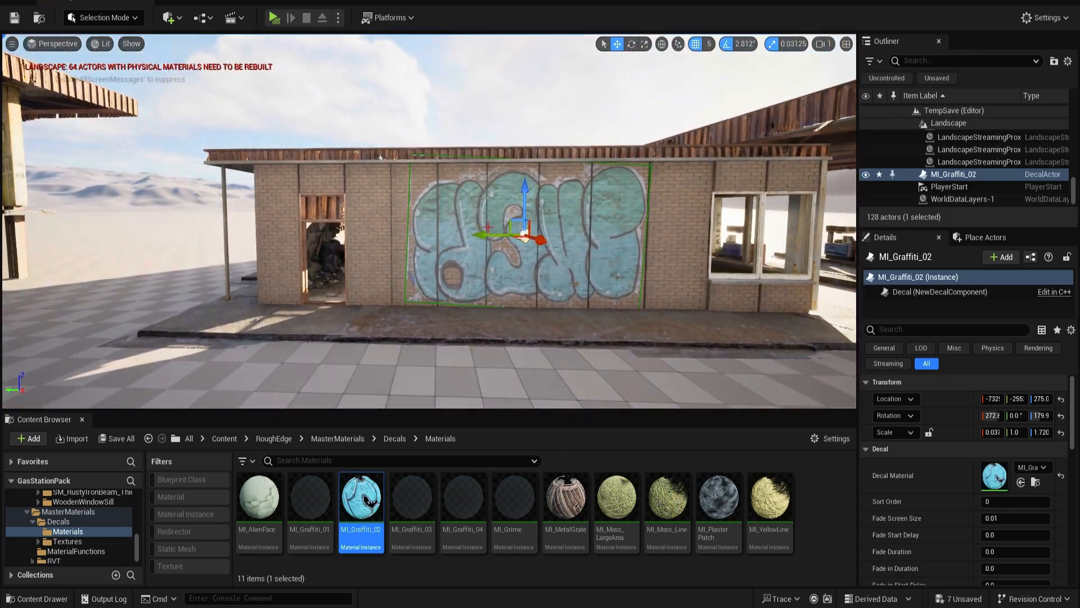
{"action": "left_click_drag", "start_coordinate": [488, 232], "coordinate": [394, 232], "text": "alt"}
{"action": "left_click_drag", "start_coordinate": [412, 499], "coordinate": [994, 476]}
{"action": "key", "text": "e"}
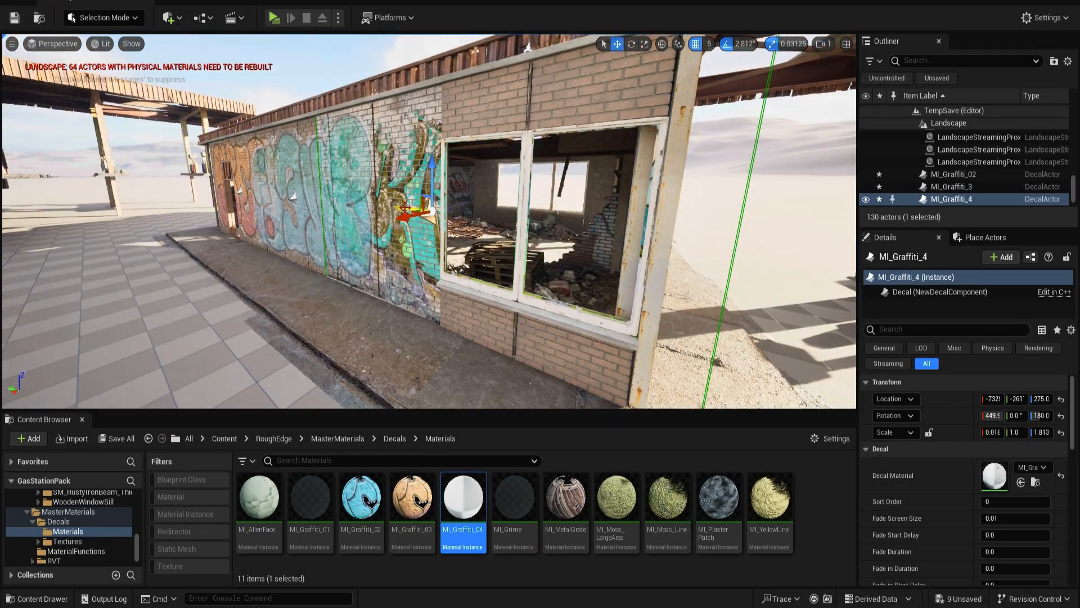
Select the gas station behind the graffiti and open its GasStation_PLA_03 level for editing
{"action": "right_click_drag", "start_coordinate": [301, 199], "coordinate": [439, 208]}
{"action": "left_click", "coordinate": [479, 186]}
{"action": "left_click", "coordinate": [928, 397]}
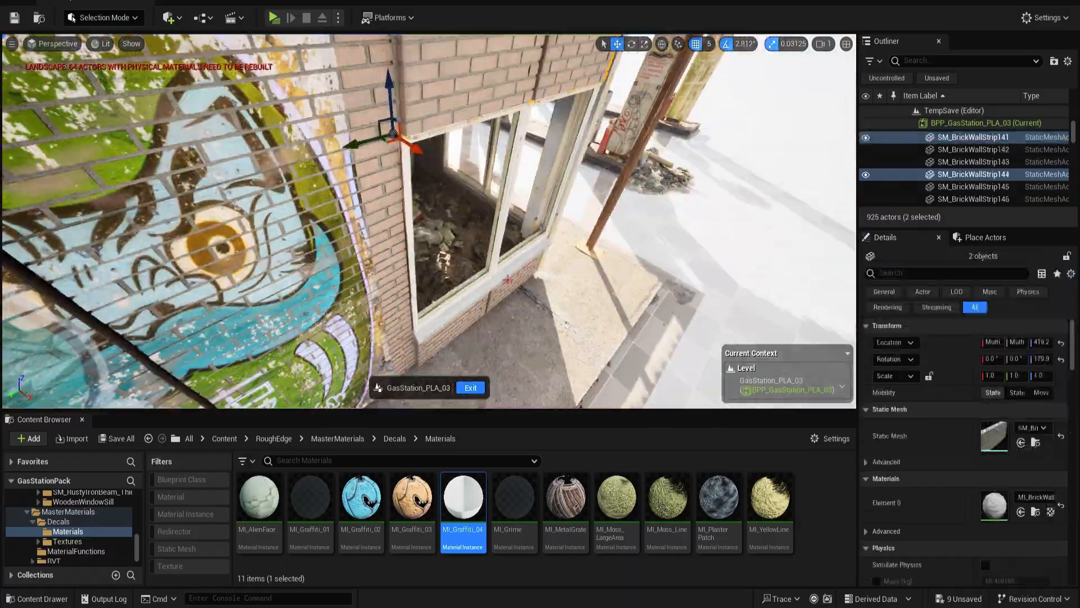
Select the window pieces and surrounding brick wall strips at the building's corner and shift them slightly relative to the wall
{"action": "left_click", "coordinate": [467, 309], "text": "ctrl"}
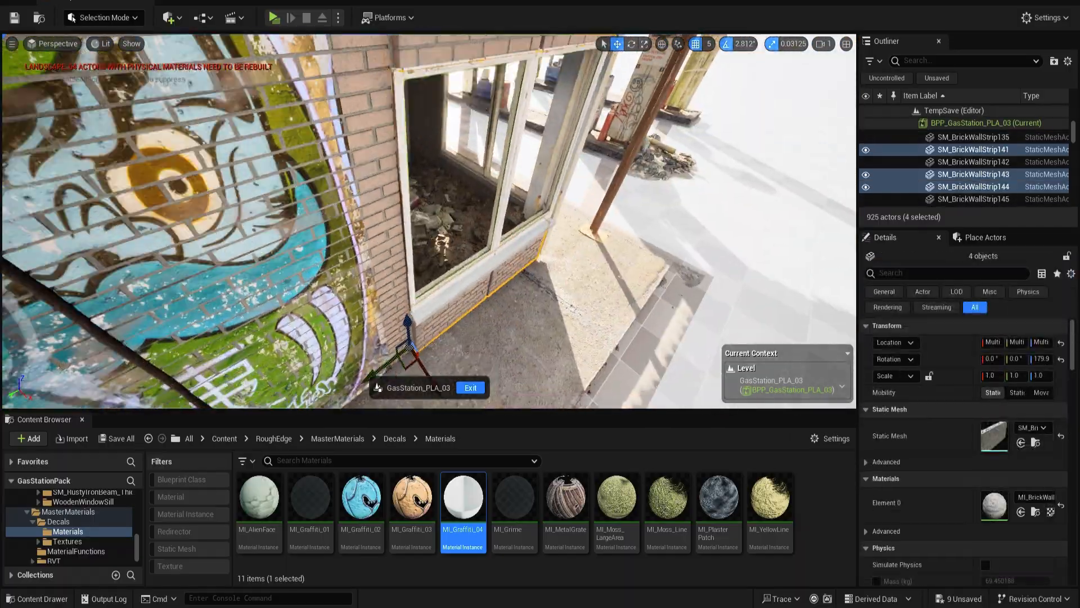
{"action": "right_click_drag", "start_coordinate": [478, 281], "coordinate": [506, 282]}
{"action": "left_click", "coordinate": [526, 236], "text": "ctrl"}
{"action": "left_click", "coordinate": [510, 229], "text": "ctrl"}
{"action": "left_click", "coordinate": [511, 230], "text": "ctrl"}
{"action": "scroll", "coordinate": [506, 229], "scroll_direction": "down", "scroll_amount": 2}
{"action": "right_click_drag", "start_coordinate": [506, 229], "coordinate": [383, 281]}
{"action": "left_click_drag", "start_coordinate": [348, 306], "coordinate": [299, 307]}
{"action": "right_click_drag", "start_coordinate": [299, 307], "coordinate": [225, 304]}
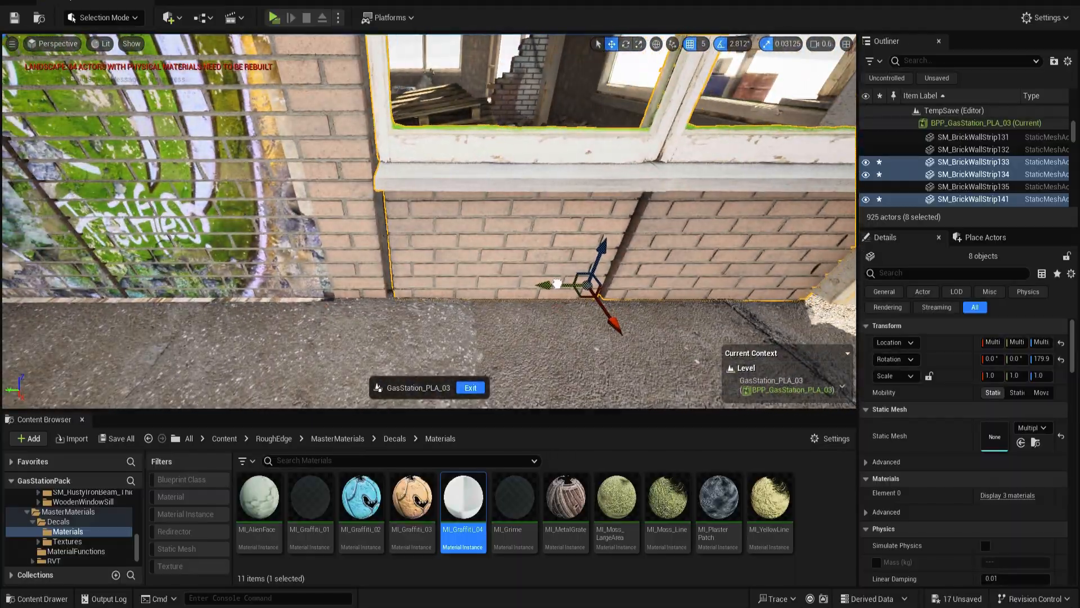
{"action": "mouse_move", "coordinate": [552, 282]}
{"action": "right_mouse_down"}
{"action": "mouse_move", "coordinate": [624, 270]}
{"action": "mouse_move", "coordinate": [556, 281]}
{"action": "right_mouse_up"}
{"action": "left_click_drag", "start_coordinate": [462, 311], "coordinate": [458, 311]}
{"action": "right_click_drag", "start_coordinate": [458, 311], "coordinate": [439, 310]}
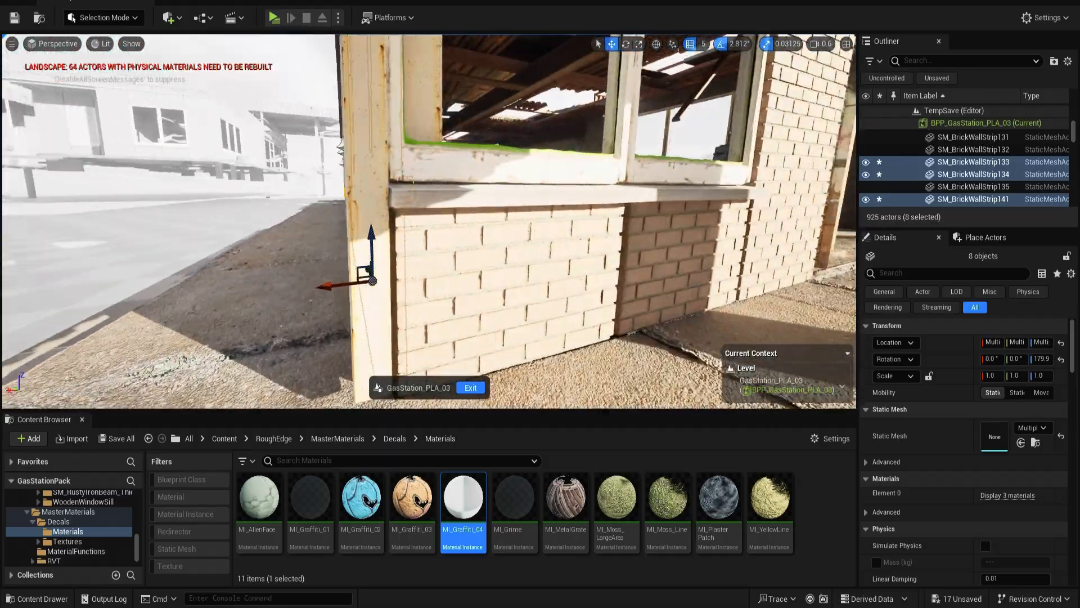
Select the iron pole at the building's corner, then the window pieces and brick strips around the opening
{"action": "right_click_drag", "start_coordinate": [394, 236], "coordinate": [501, 236]}
{"action": "left_click", "coordinate": [502, 208]}
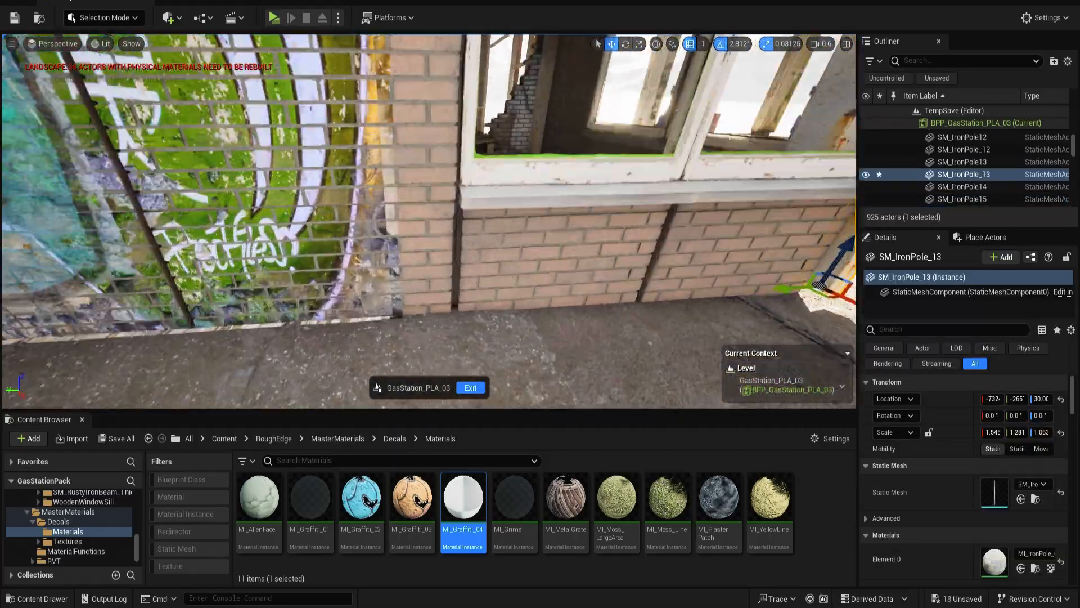
{"action": "right_click_drag", "start_coordinate": [502, 208], "coordinate": [490, 157]}
{"action": "left_click", "coordinate": [450, 264]}
{"action": "left_click", "coordinate": [613, 270], "text": "ctrl"}
{"action": "left_click", "coordinate": [495, 234], "text": "ctrl"}
{"action": "left_click", "coordinate": [506, 154], "text": "ctrl"}
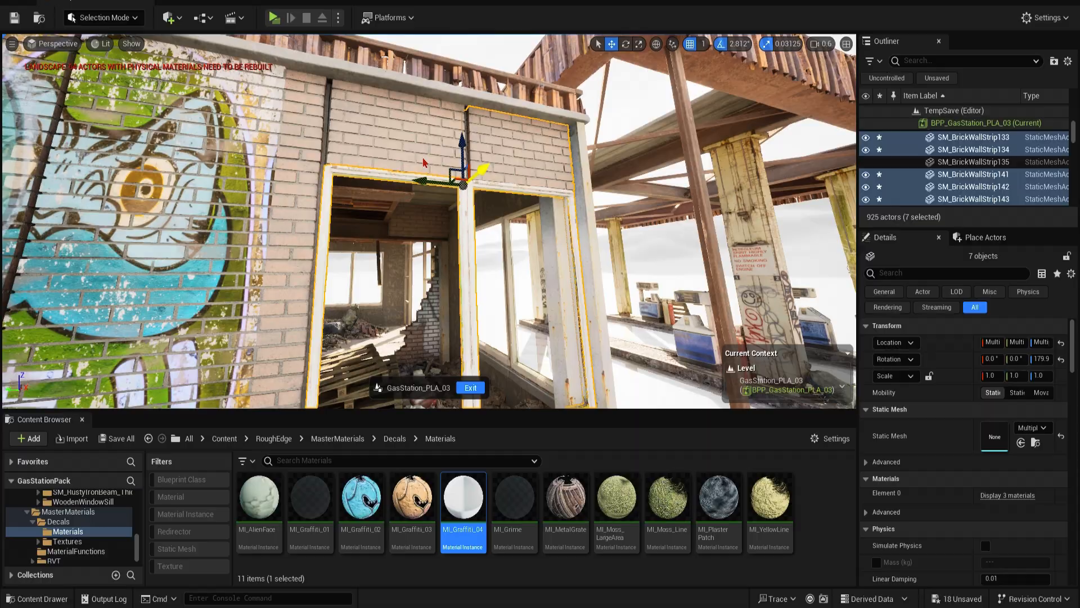
{"action": "left_click", "coordinate": [425, 163], "text": "ctrl"}
{"action": "right_click_drag", "start_coordinate": [424, 163], "coordinate": [428, 214]}
{"action": "key", "text": "Escape"}
Rescale the iron pole SM_IronPole_42 near the window and select the BPP_GasStation_PLA_03 actor
{"action": "left_click", "coordinate": [425, 186]}
{"action": "key", "text": "r"}
{"action": "right_click_drag", "start_coordinate": [444, 343], "coordinate": [450, 220]}
{"action": "key", "text": "Escape"}
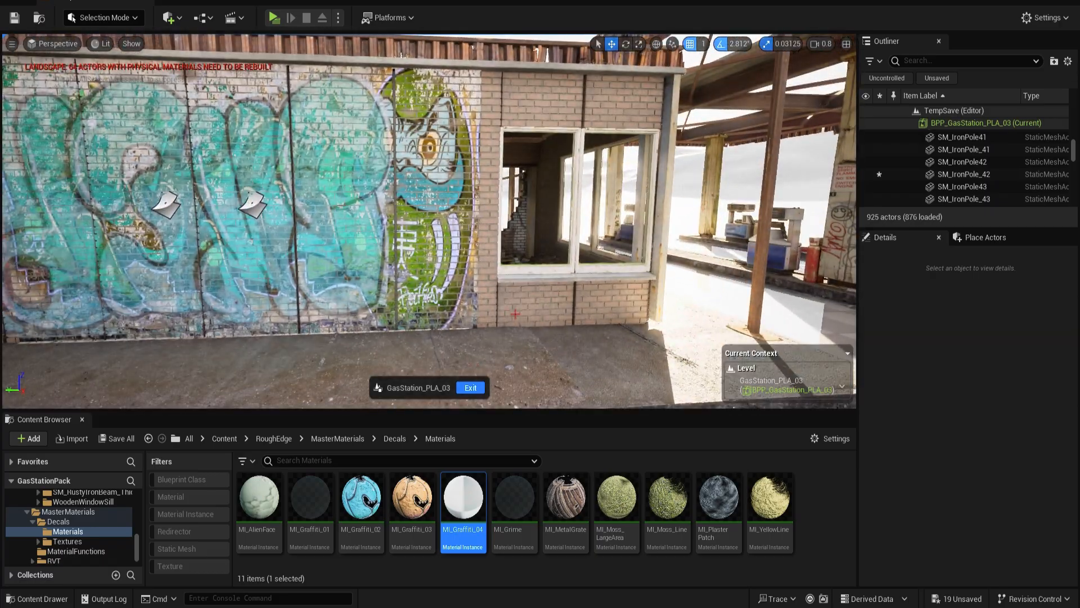
{"action": "left_click", "coordinate": [979, 123]}
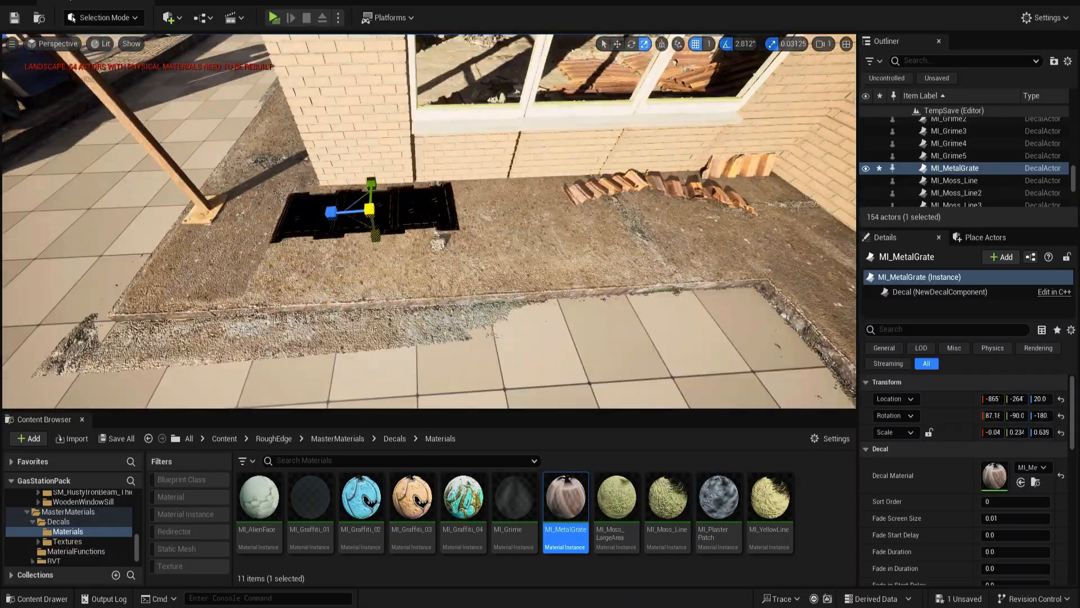
Straighten the MI_MetalGrate decal to a 90° rotation and resize it on the pavement beside the building
{"action": "key", "text": "e"}
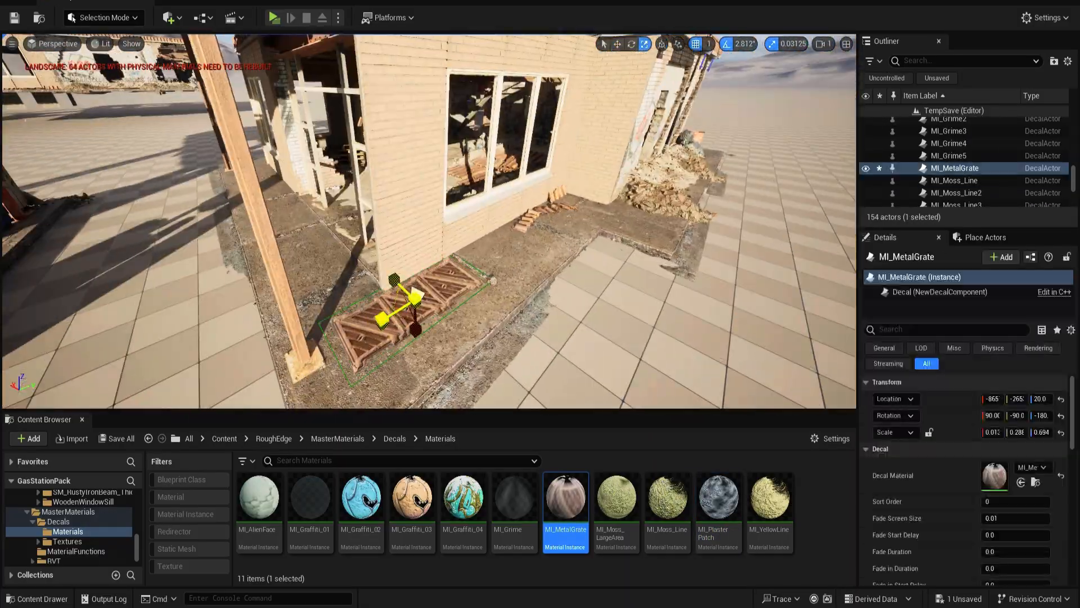